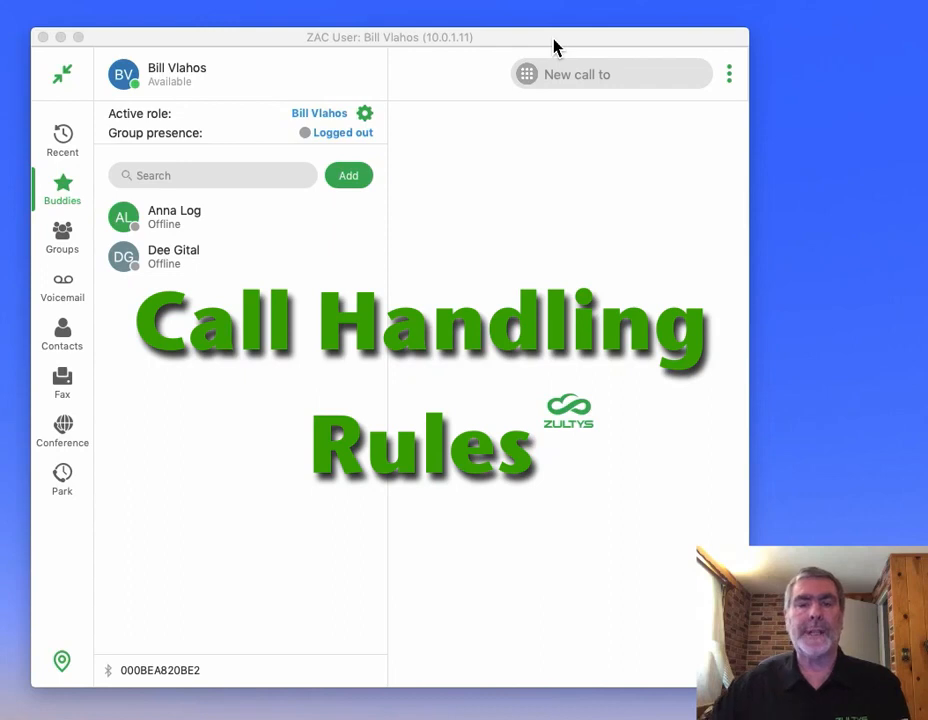
Open the call handling settings and create a new rule named "Presence"
left_click(728, 78)
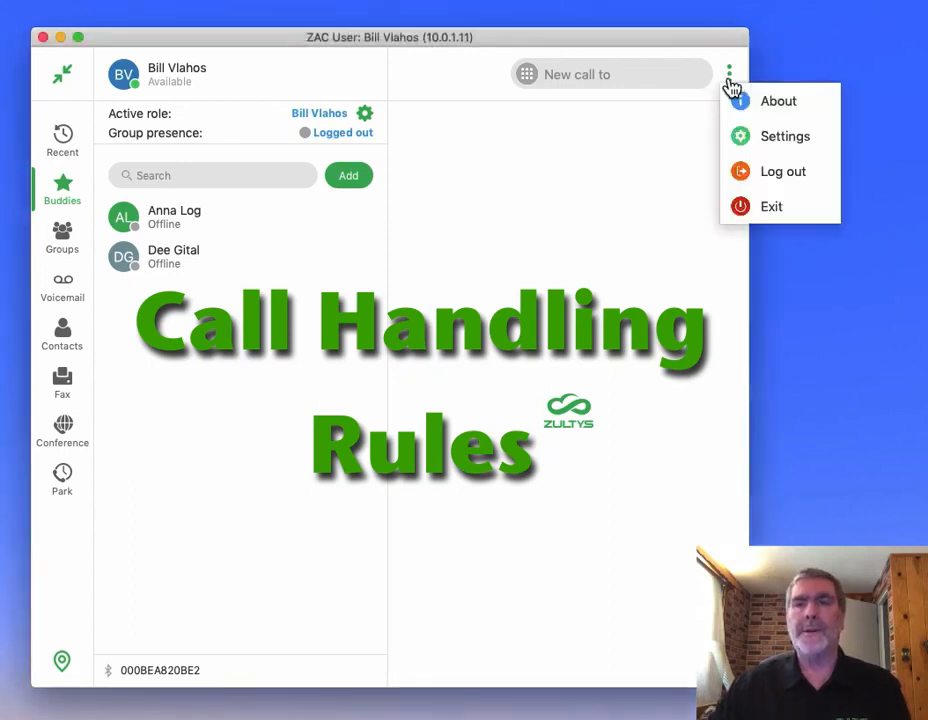
left_click(770, 140)
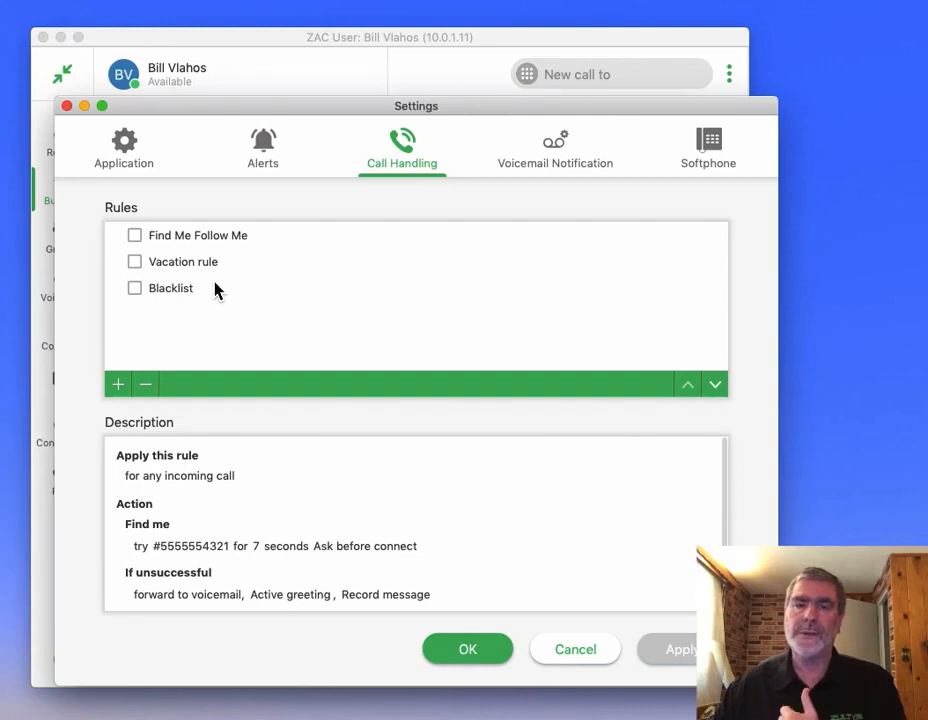
left_click(118, 385)
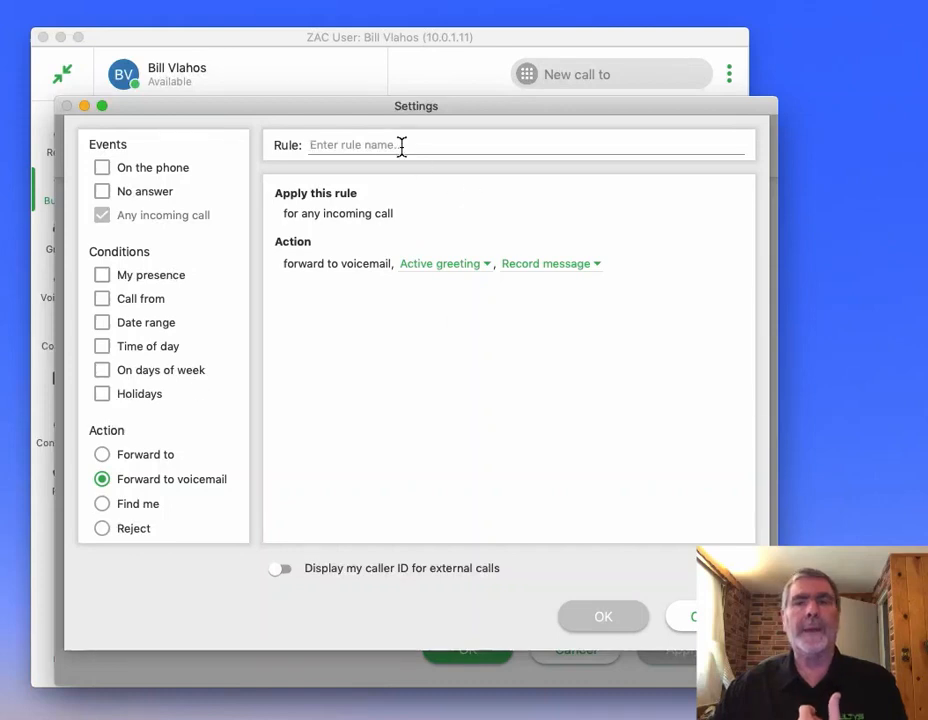
type("Pre")
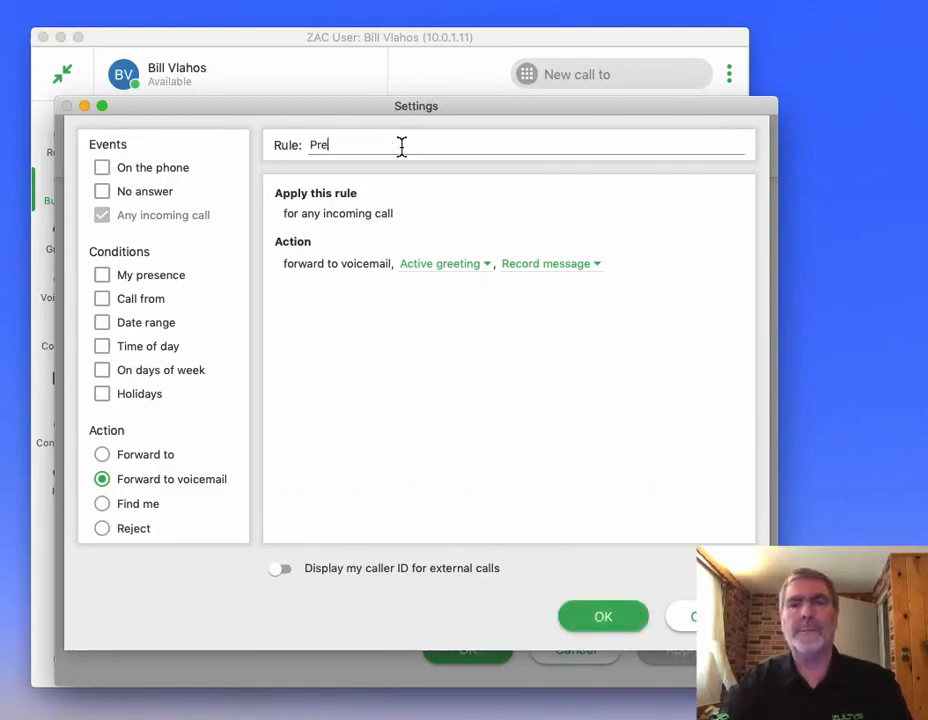
type("sence")
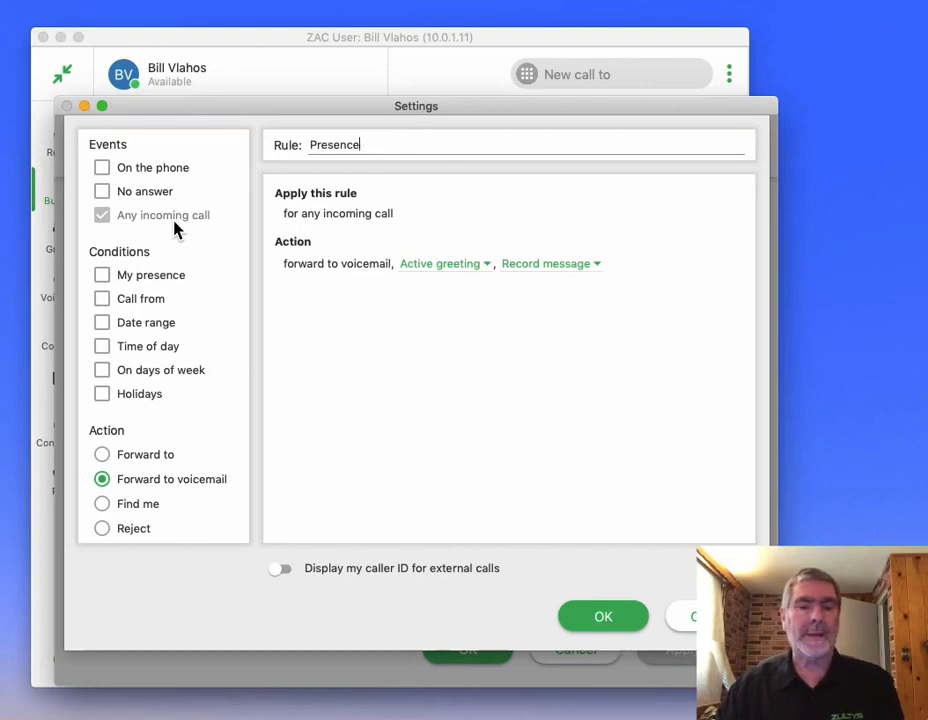
Make the Presence rule apply when my presence is "In a meeting"
left_click(155, 285)
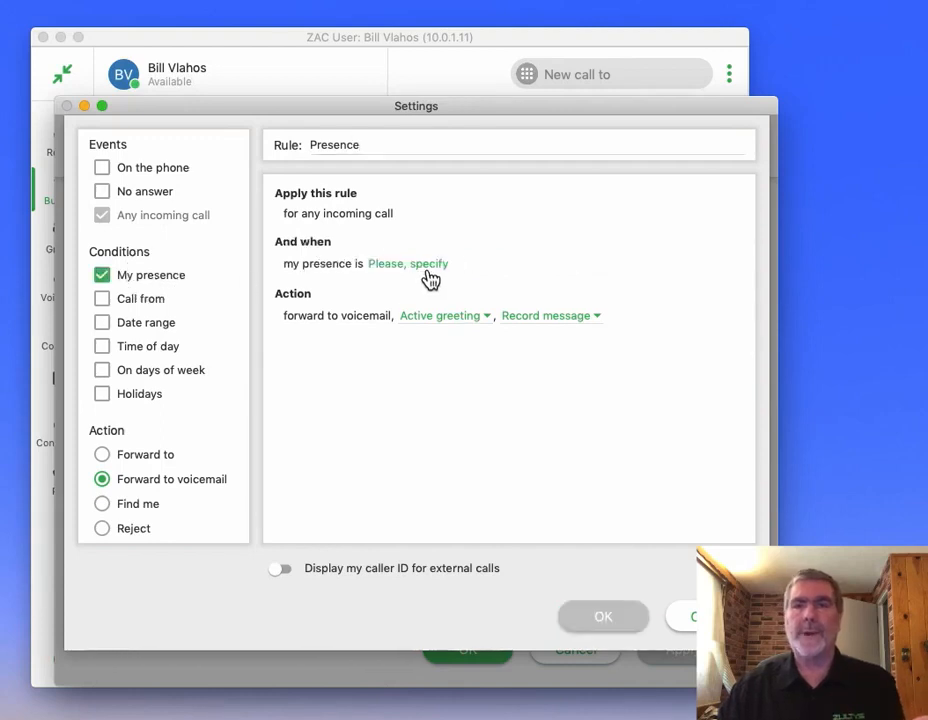
left_click(428, 265)
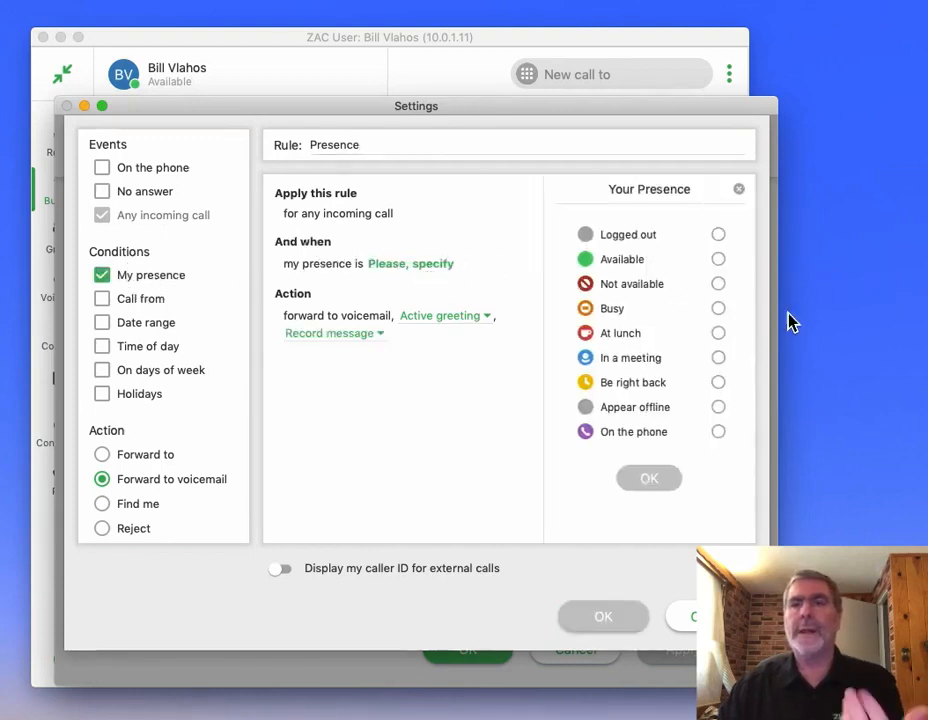
left_click(720, 359)
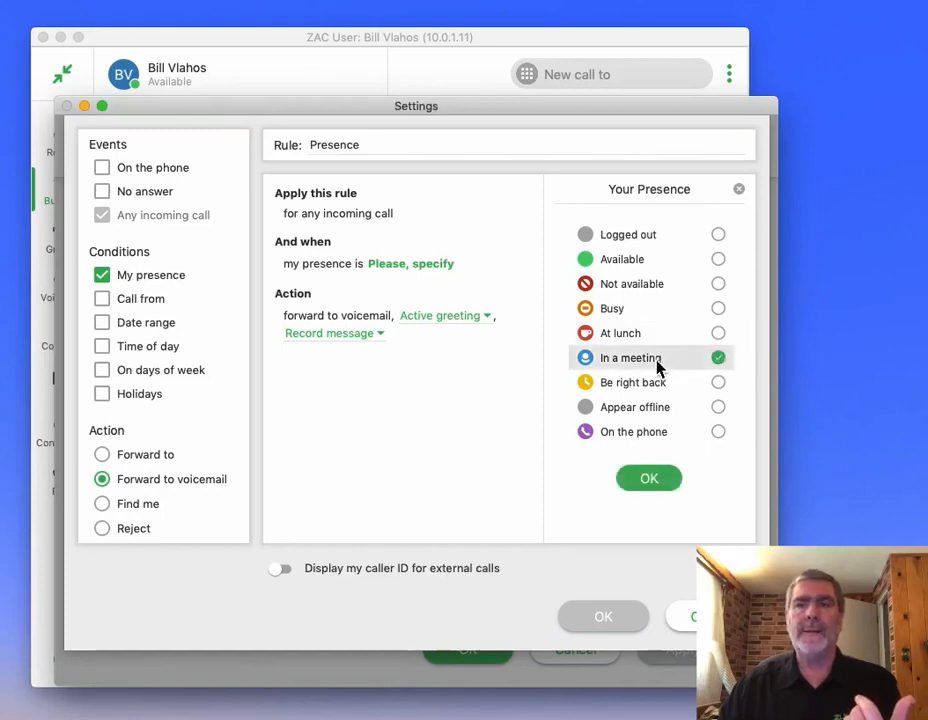
left_click(655, 487)
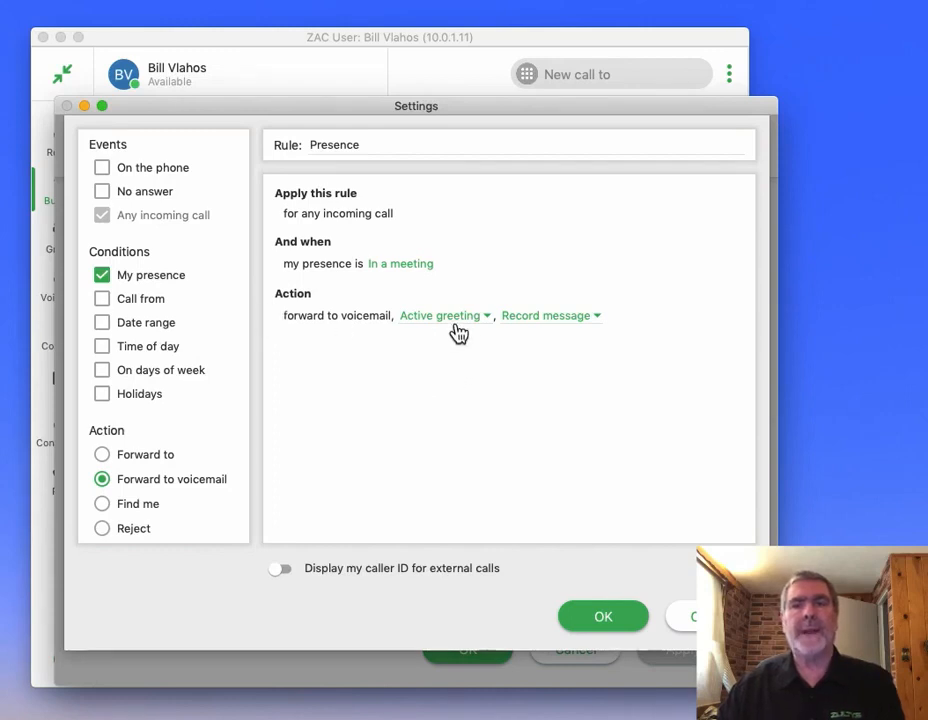
Set the Presence rule's voicemail greeting to "In a meeting", then save the rule and apply the settings
left_click(457, 327)
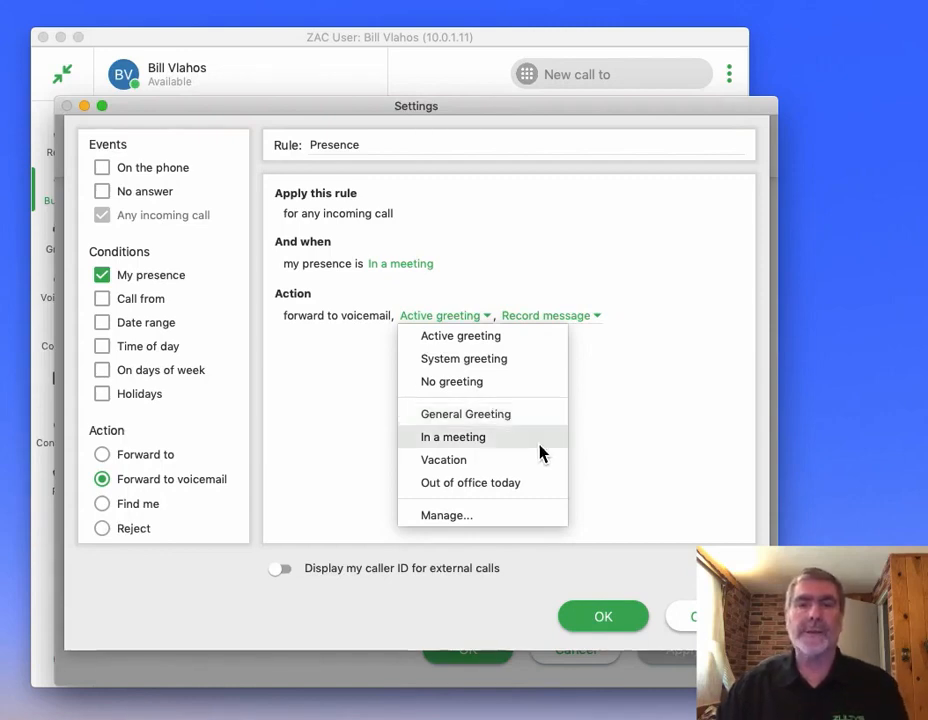
left_click(453, 440)
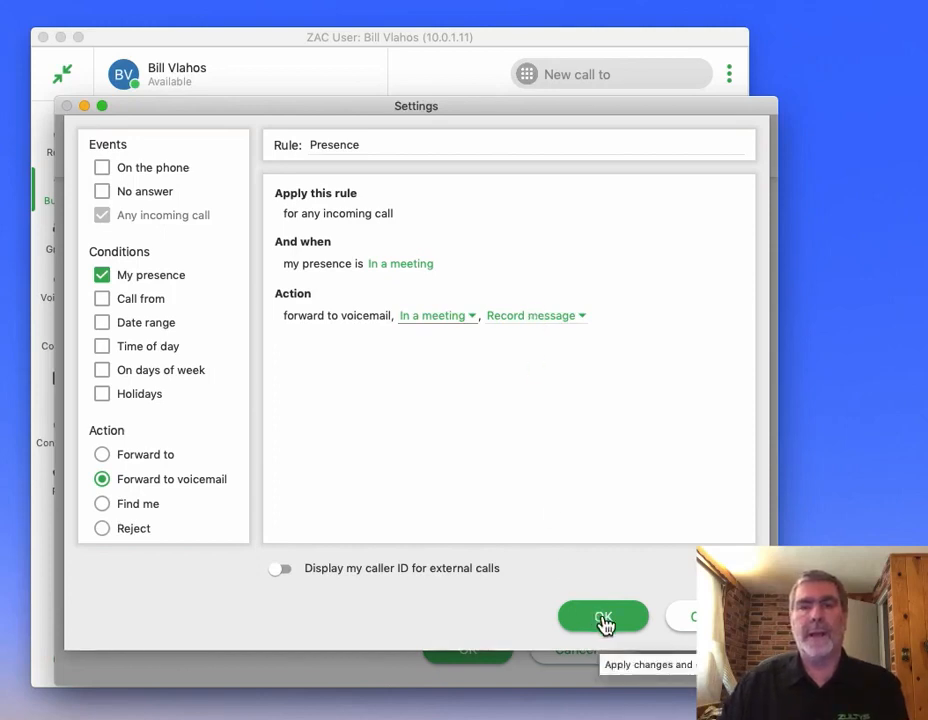
left_click(604, 618)
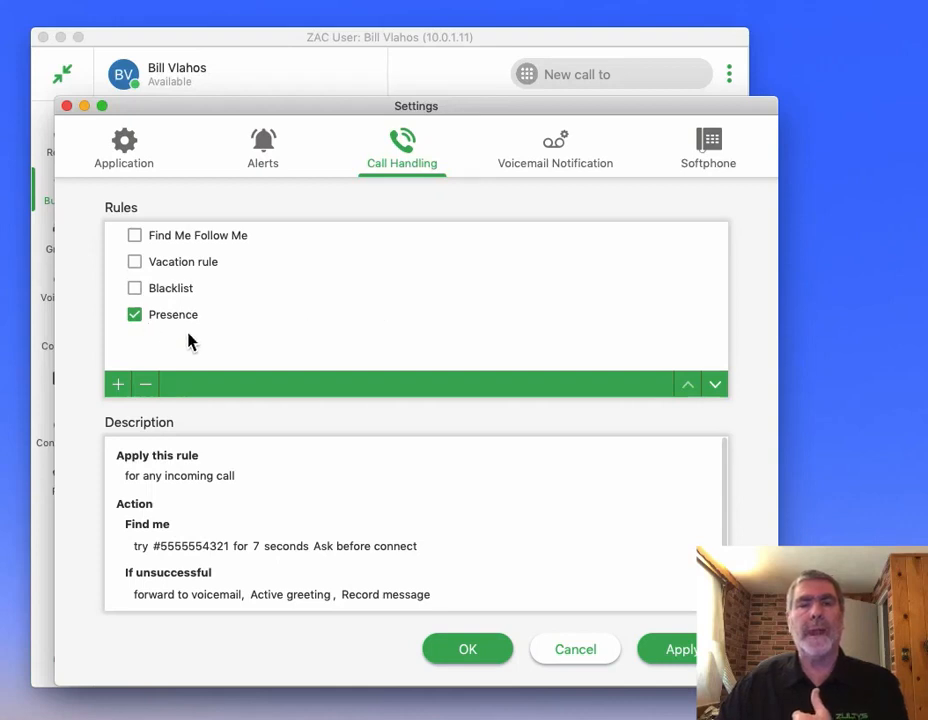
left_click(703, 651)
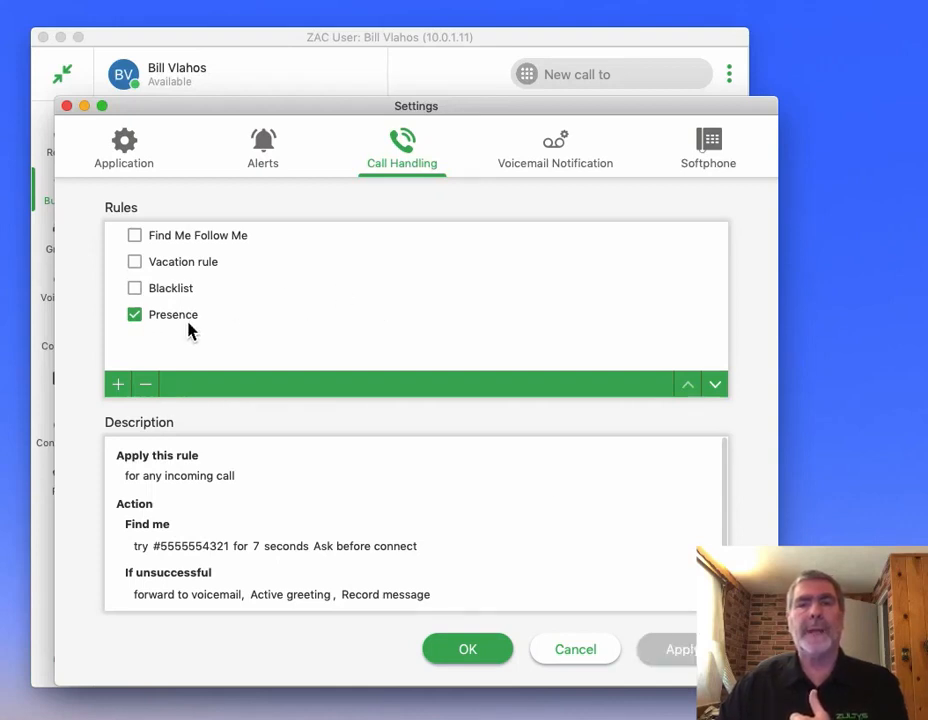
Disable the Presence rule and apply the change, then toggle the rule on and off once more
left_click(135, 320)
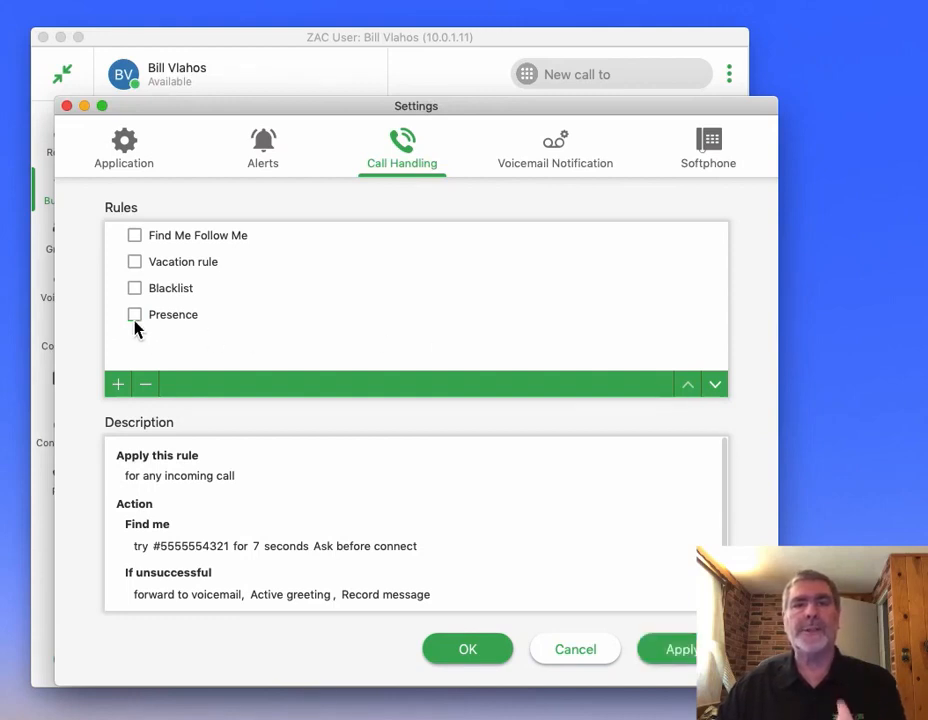
left_click(683, 650)
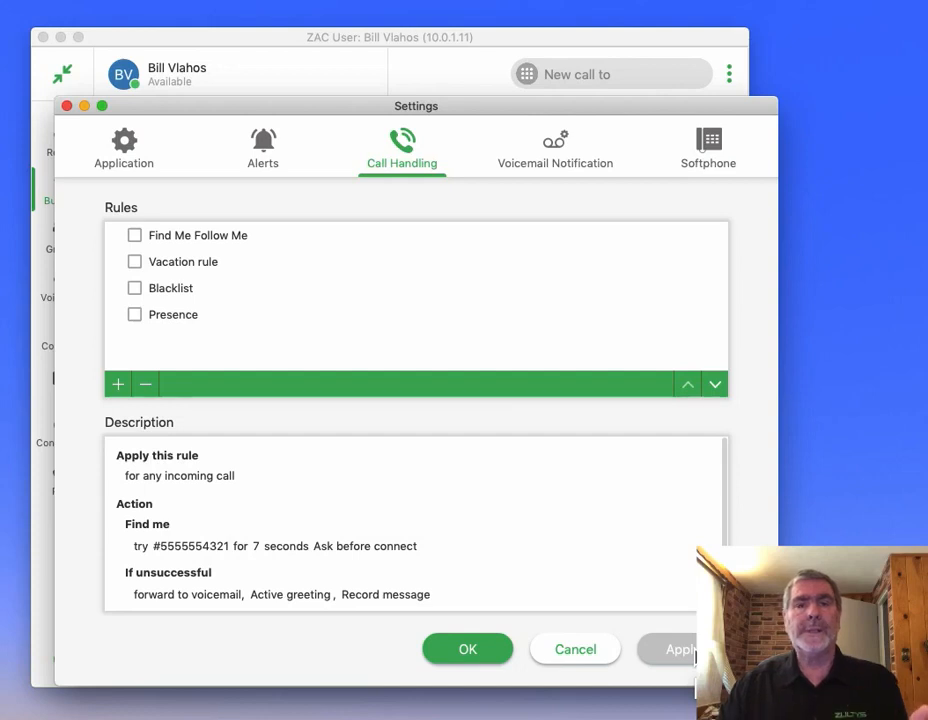
left_click(140, 326)
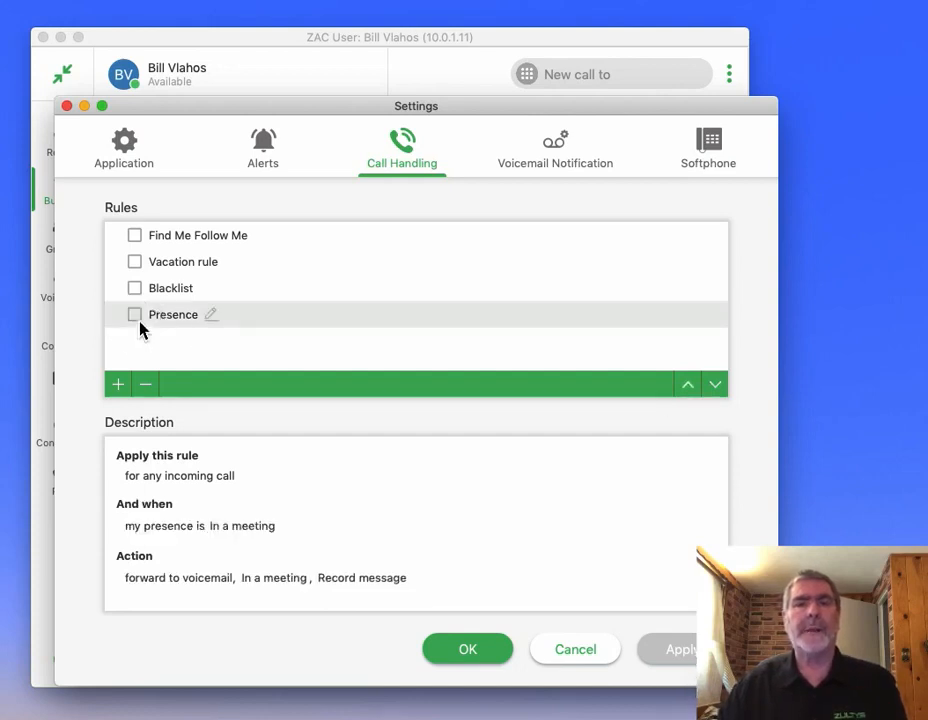
left_click(137, 318)
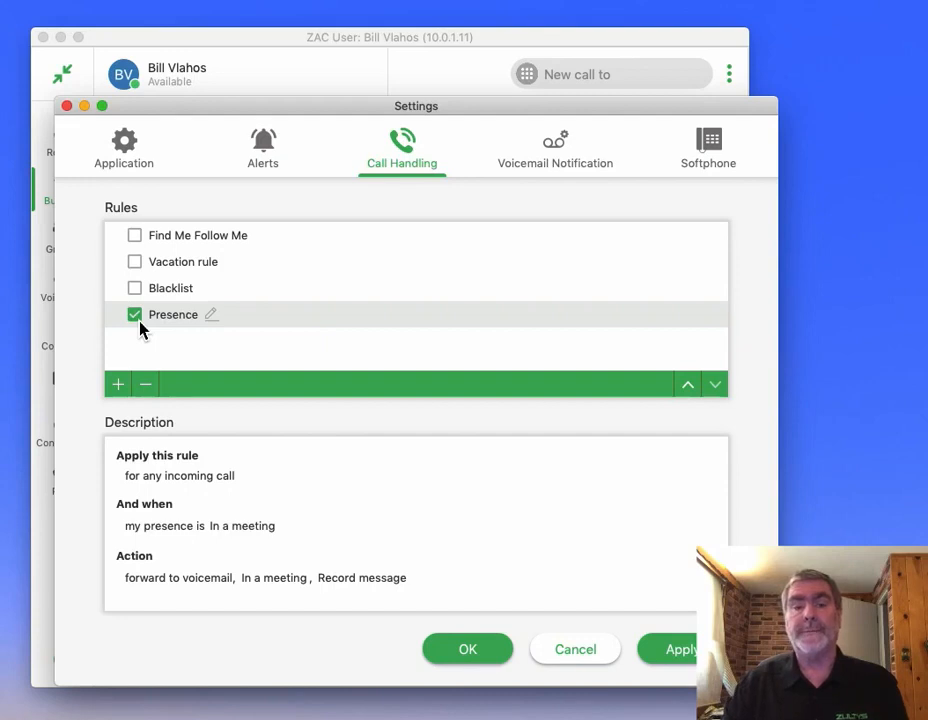
left_click(139, 322)
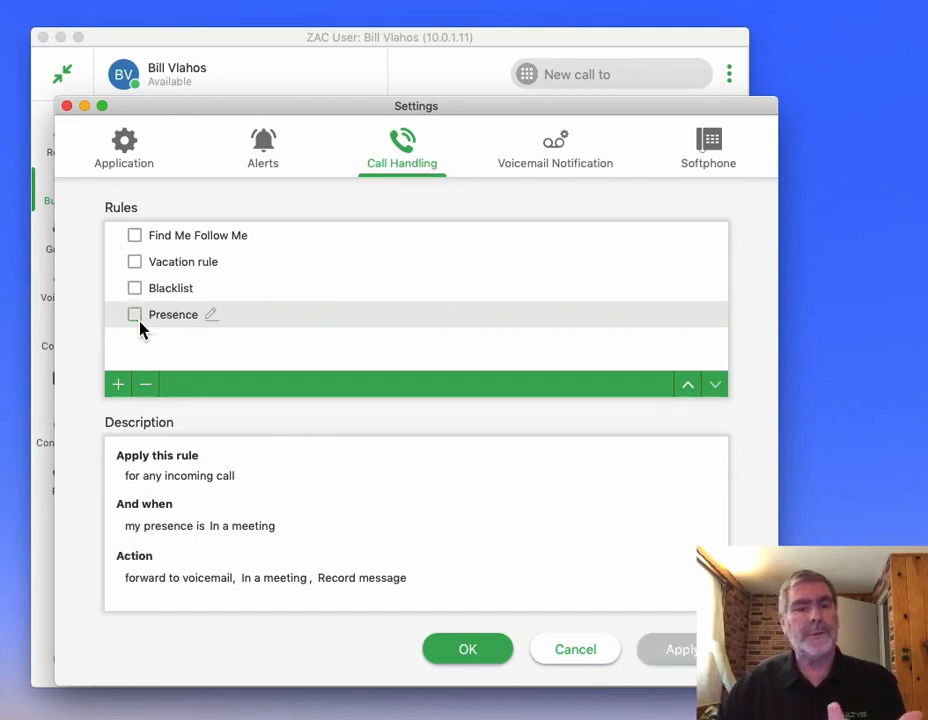
Open the Vacation rule, review its voicemail greeting choices, and close it keeping the existing greeting
double_click(170, 270)
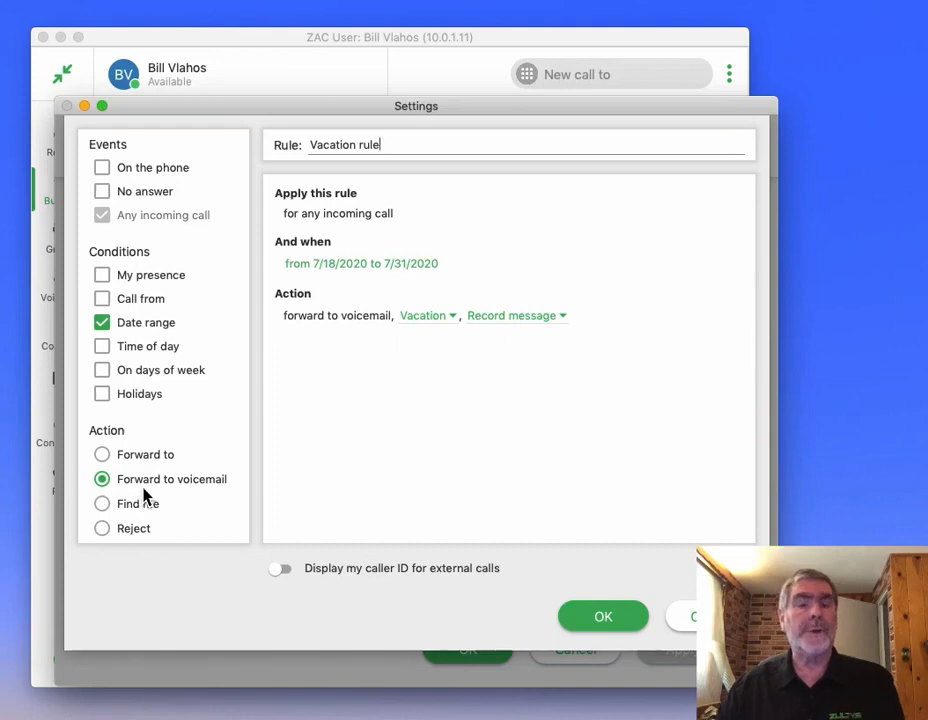
left_click(437, 320)
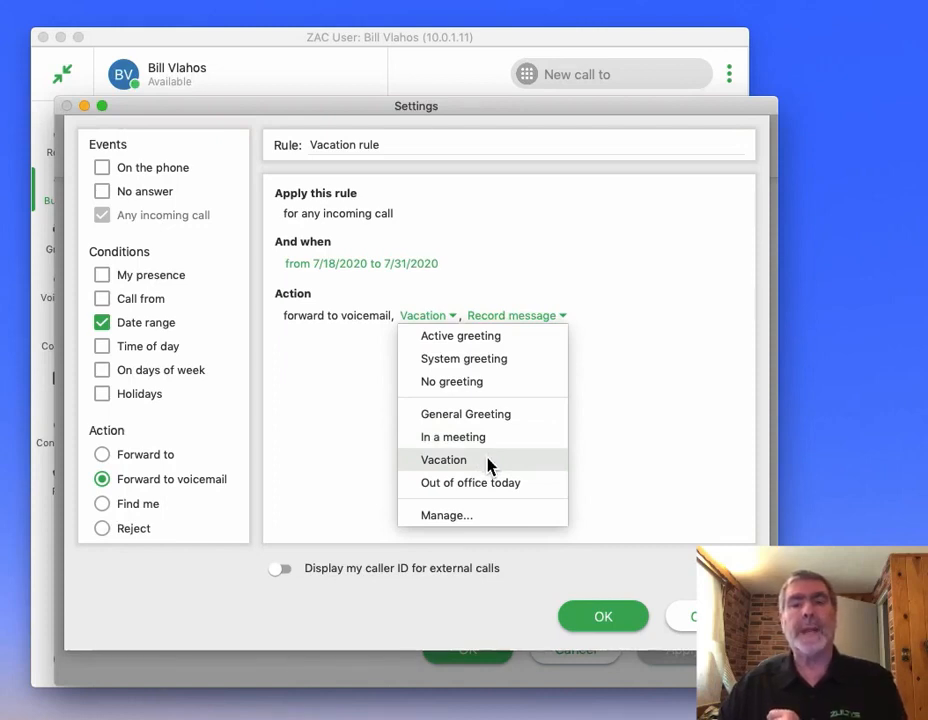
left_click(631, 440)
left_click(620, 626)
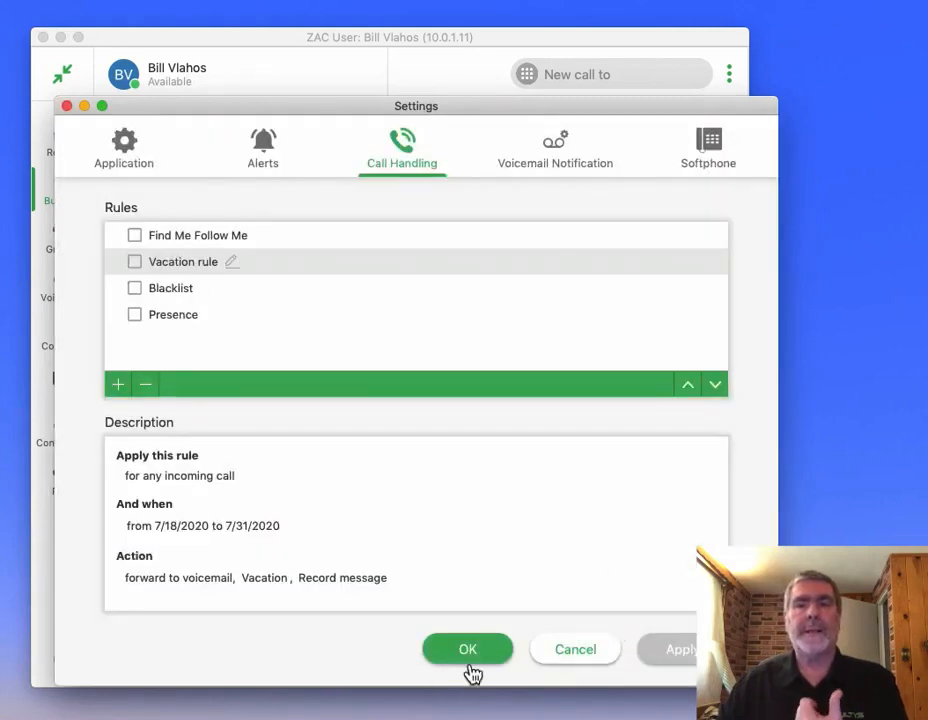
Enable the Vacation rule and disable it again
left_click(135, 264)
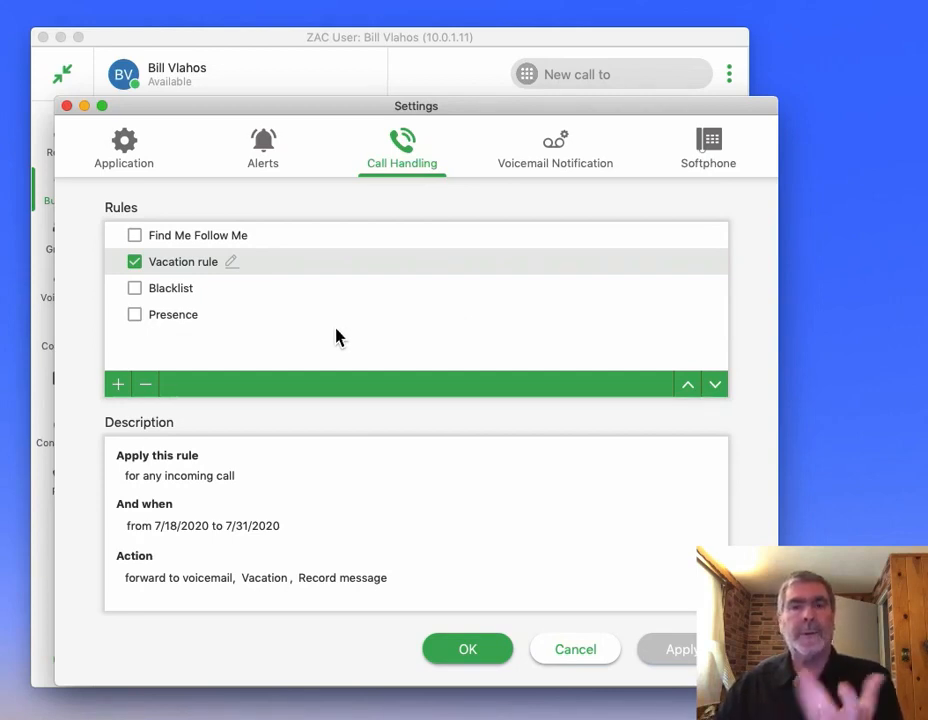
left_click(135, 263)
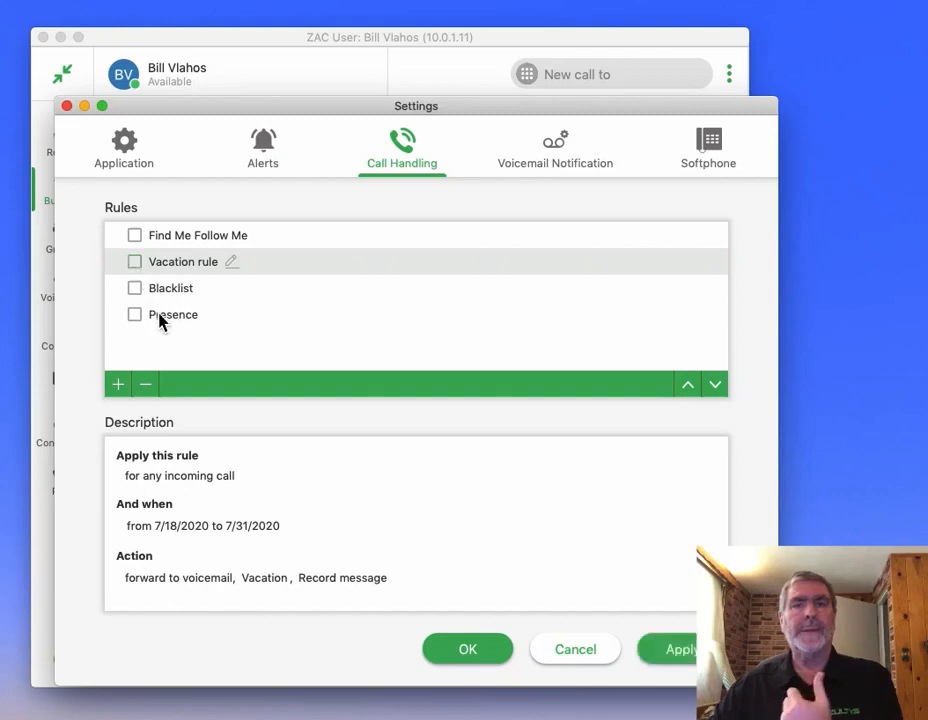
Add another caller's phone number to the Blacklist rule's rejected callers and save the rule
double_click(163, 296)
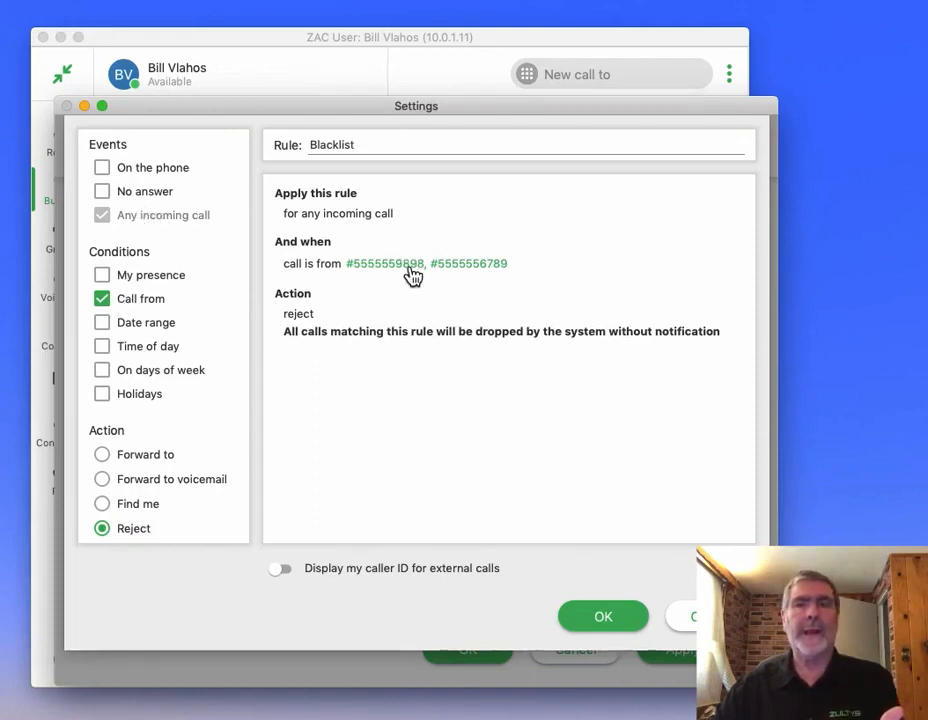
left_click(412, 266)
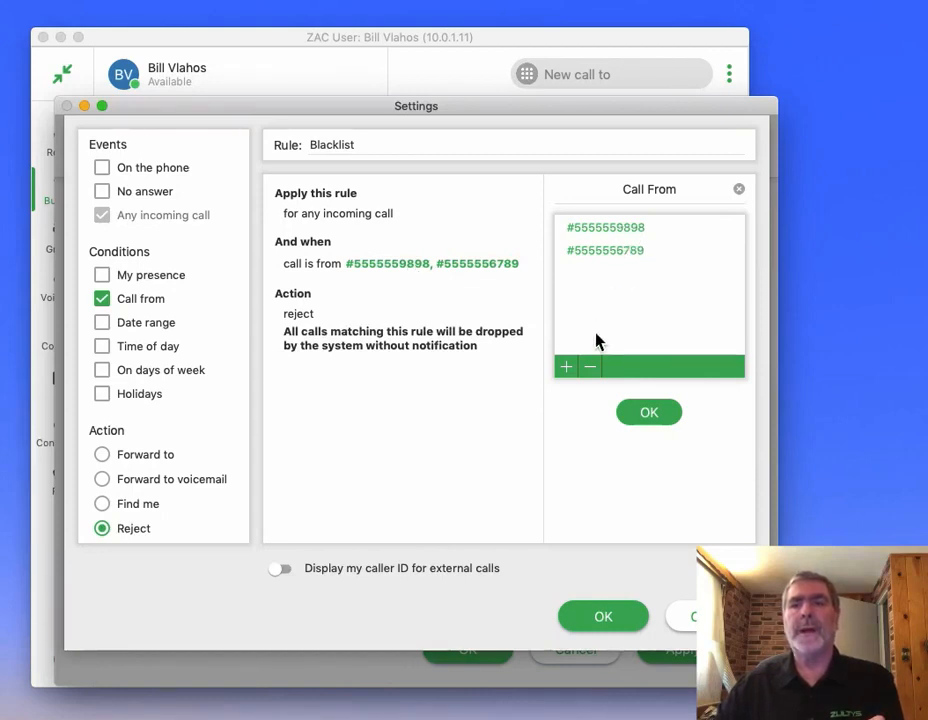
left_click(567, 368)
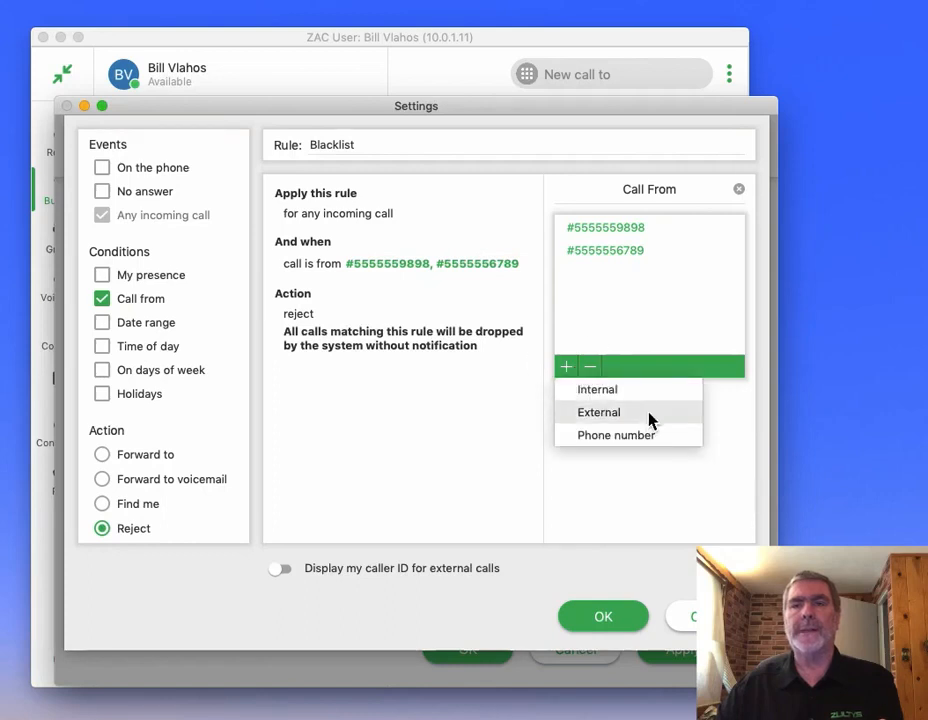
left_click(645, 443)
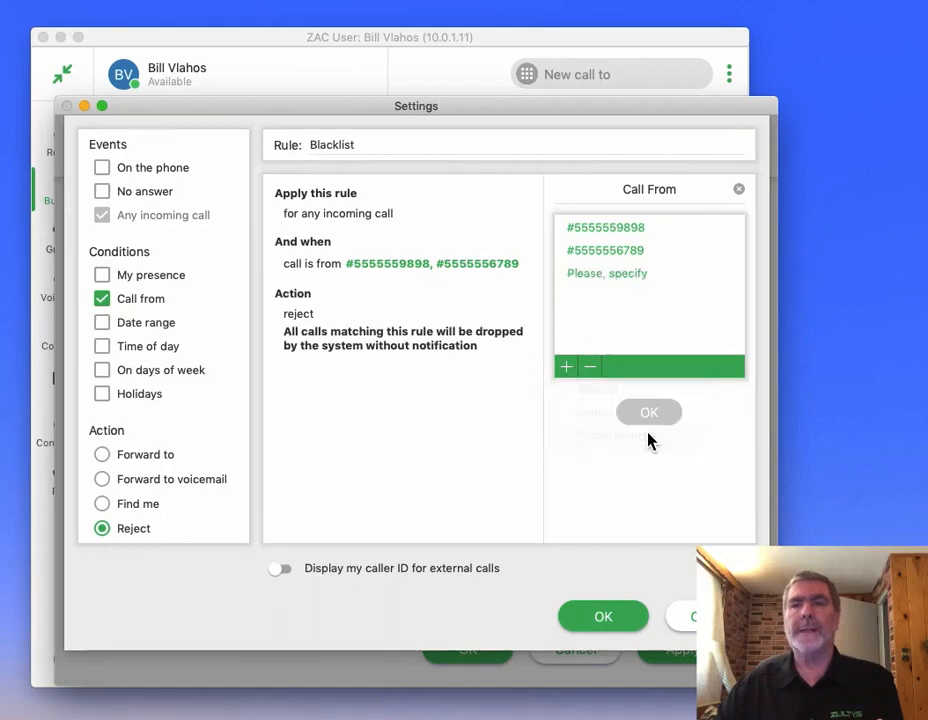
left_click(618, 274)
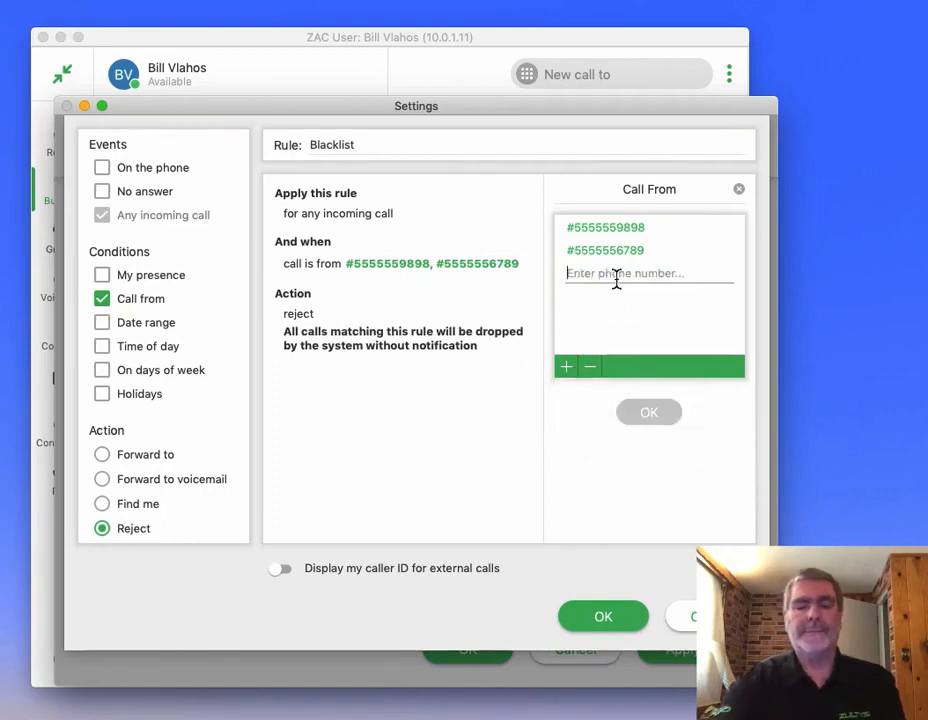
type("5555556432")
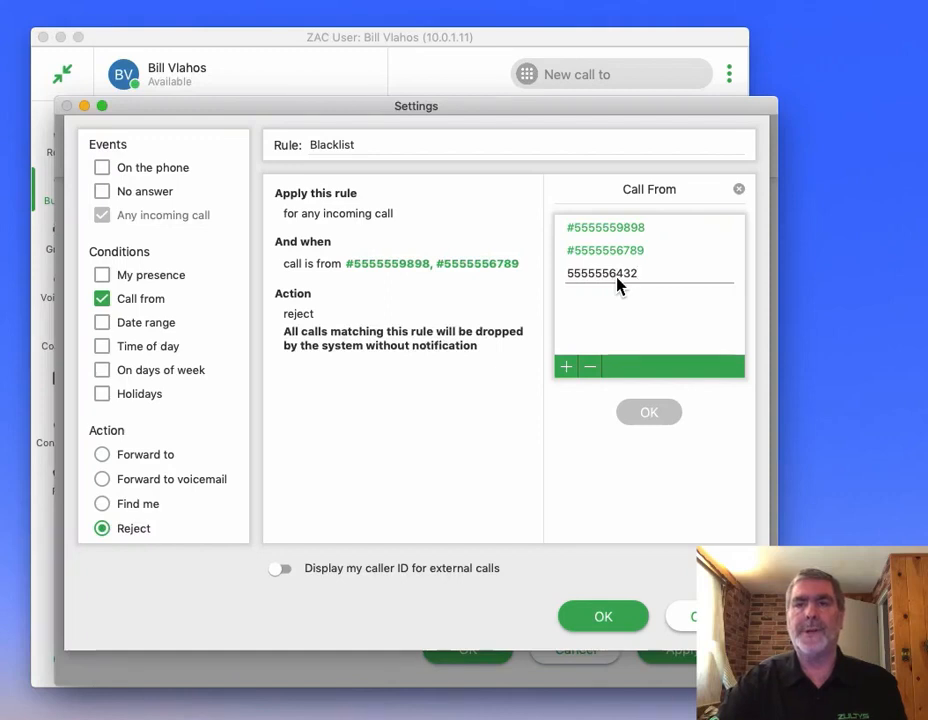
key("Return")
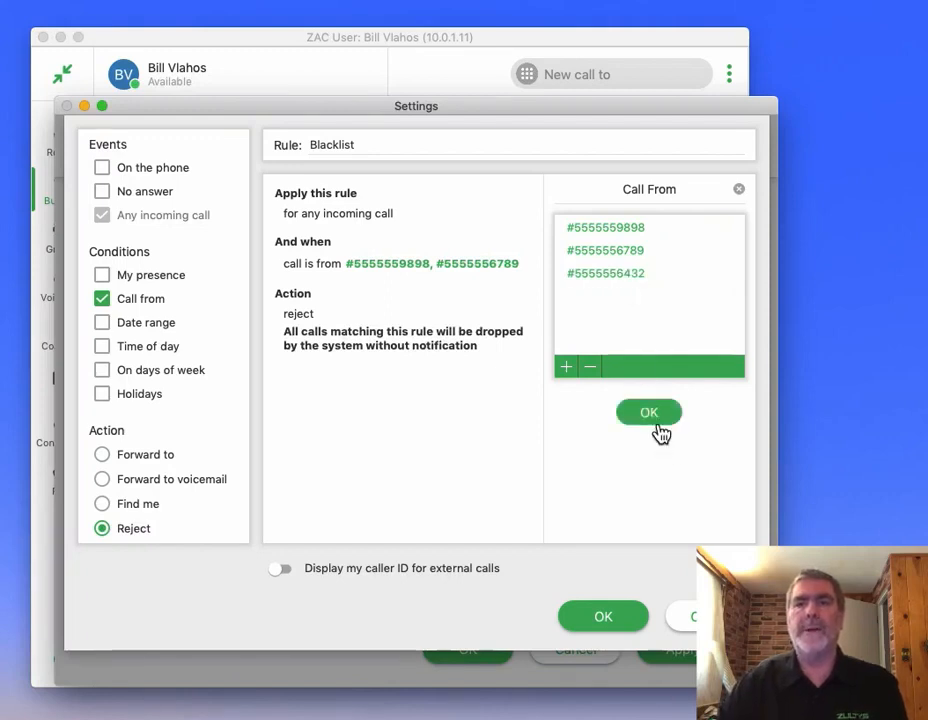
left_click(652, 418)
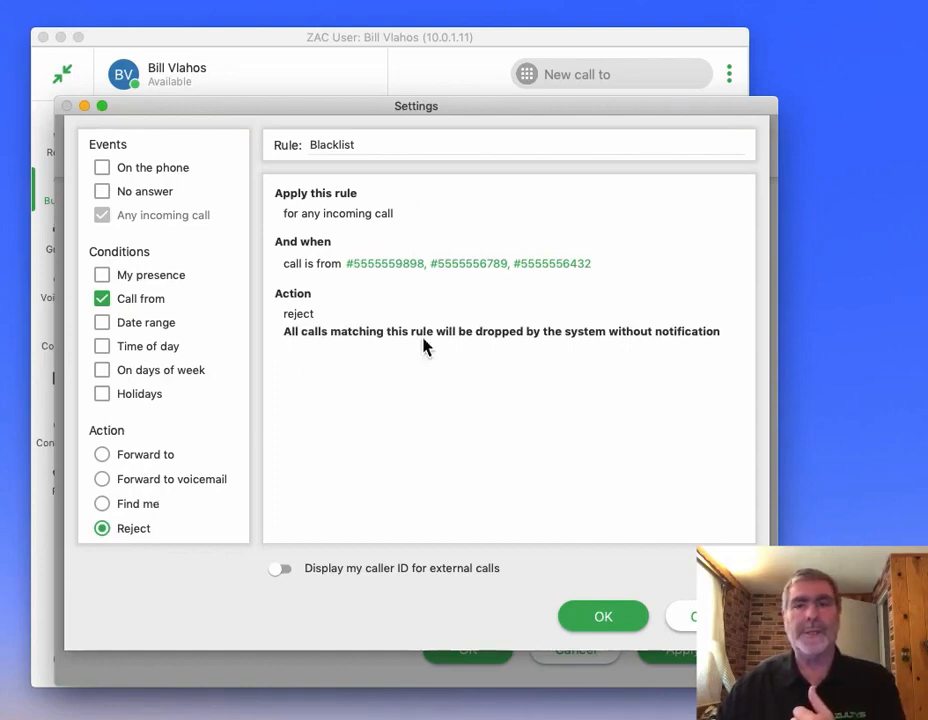
left_click(610, 620)
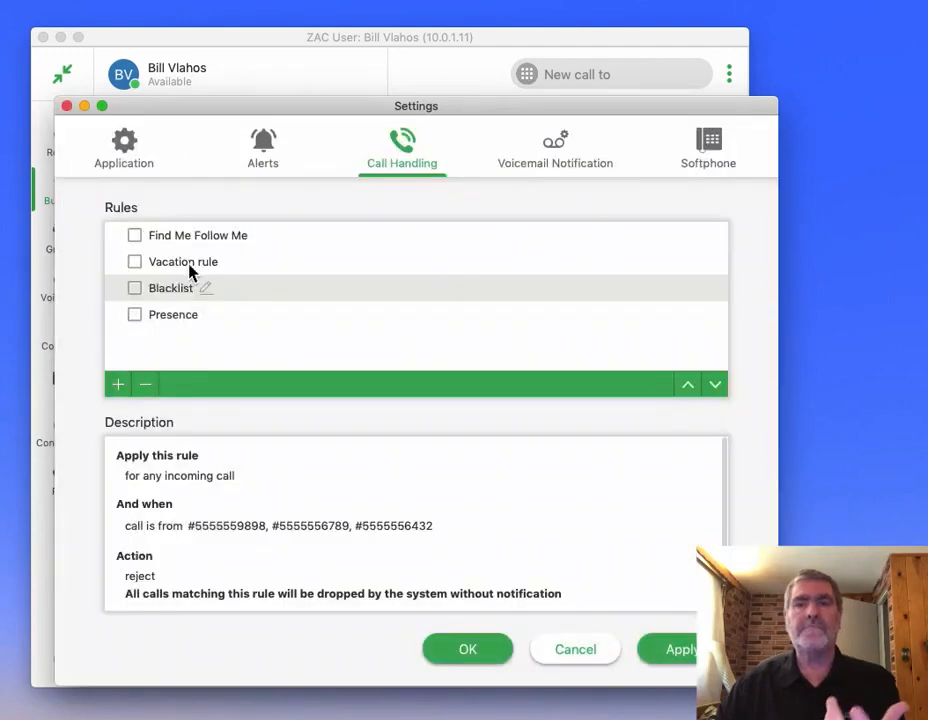
Enable the Blacklist rule and disable it again
left_click(134, 289)
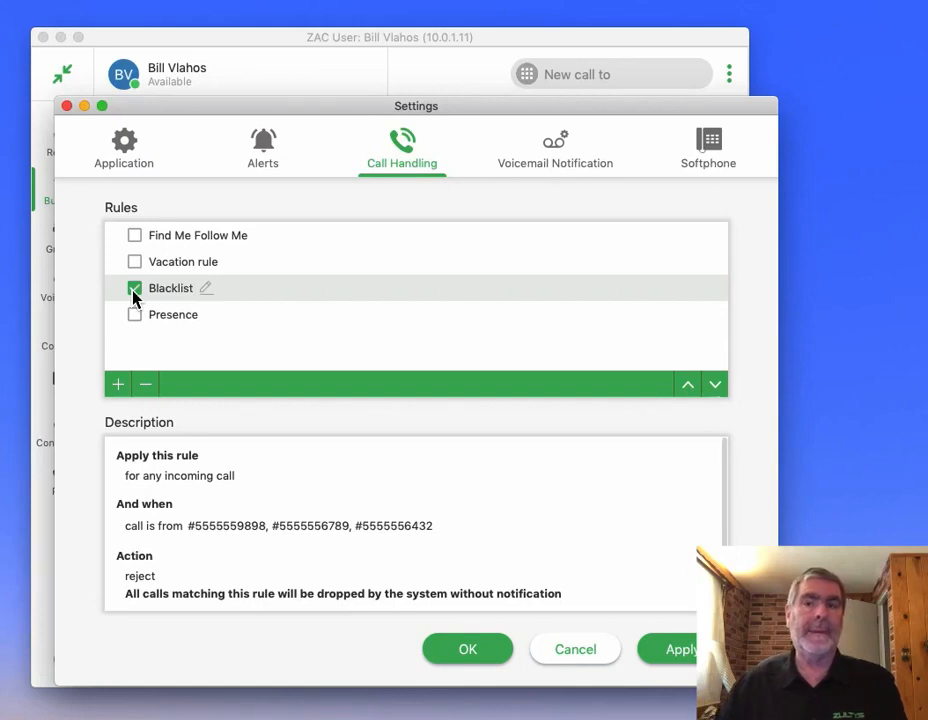
left_click(134, 289)
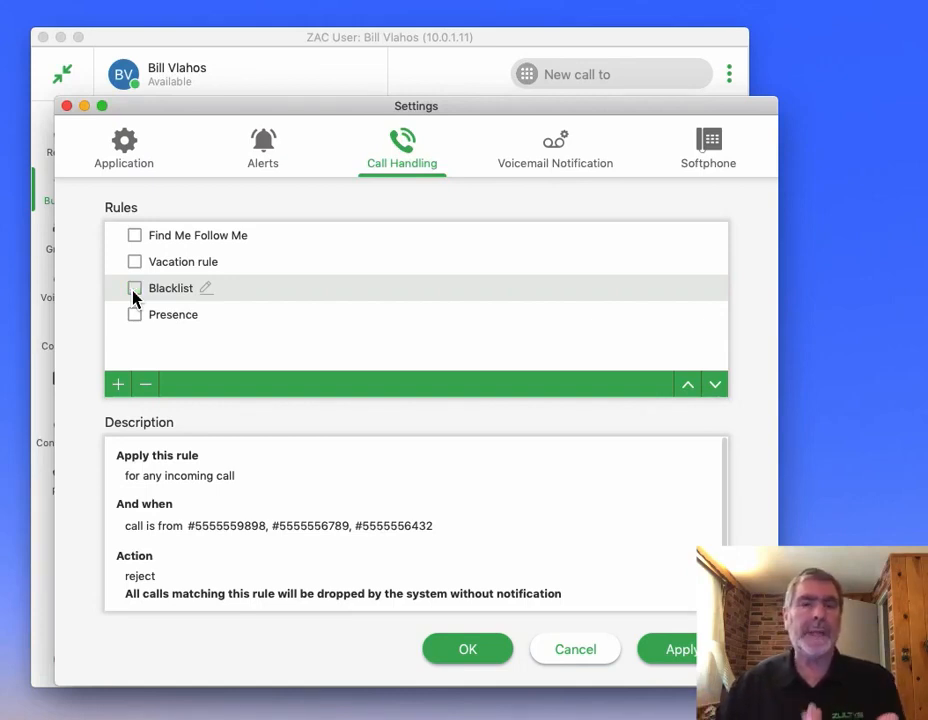
Open the Find Me Follow Me rule and make it apply when there is no answer after 15 seconds
double_click(174, 236)
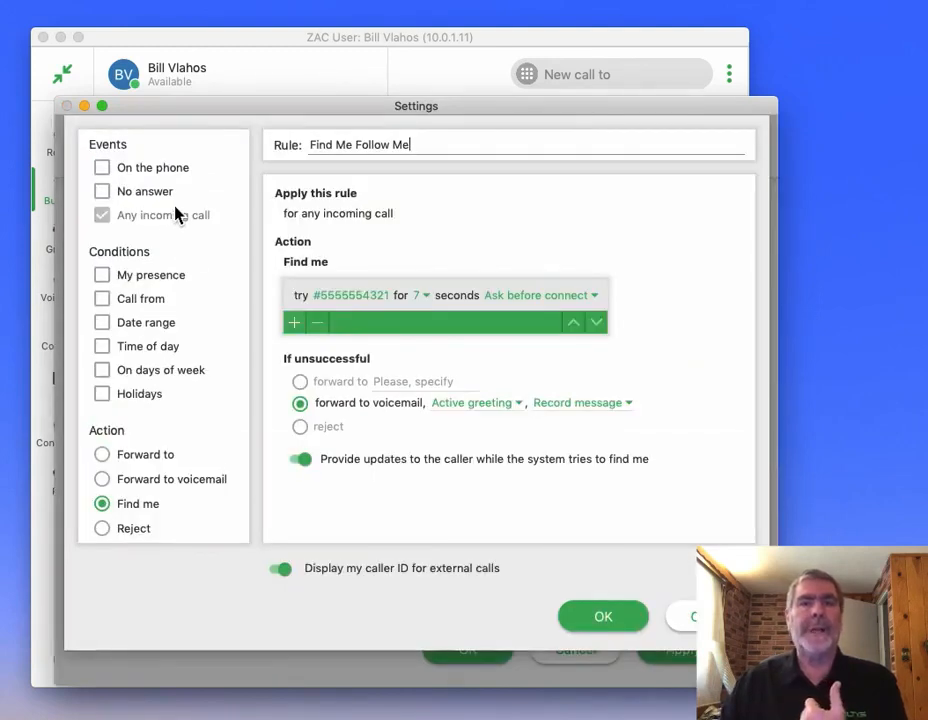
left_click(104, 196)
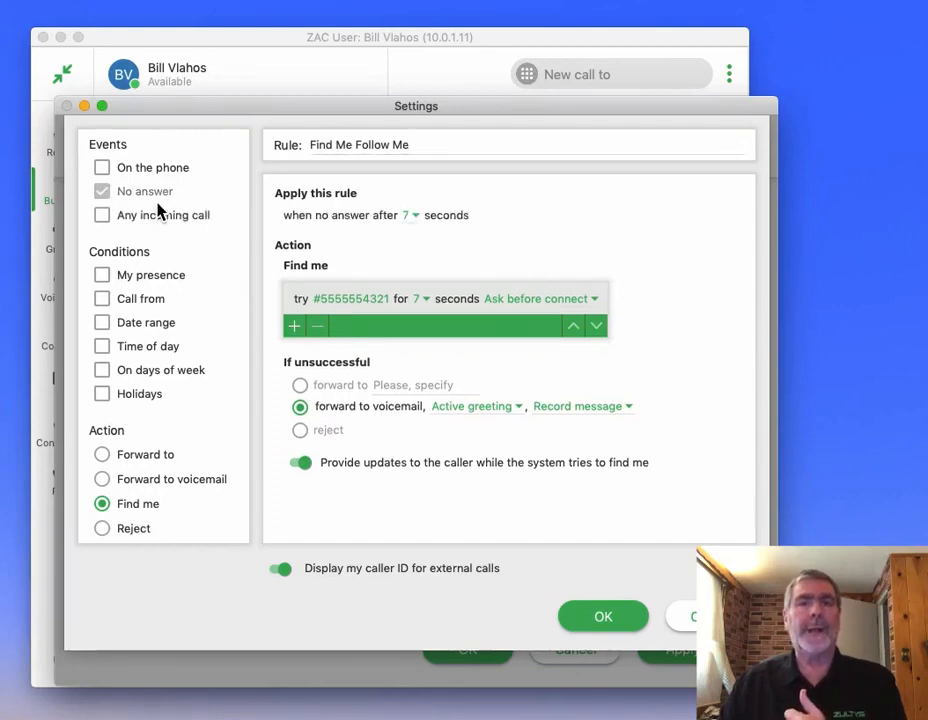
left_click(417, 224)
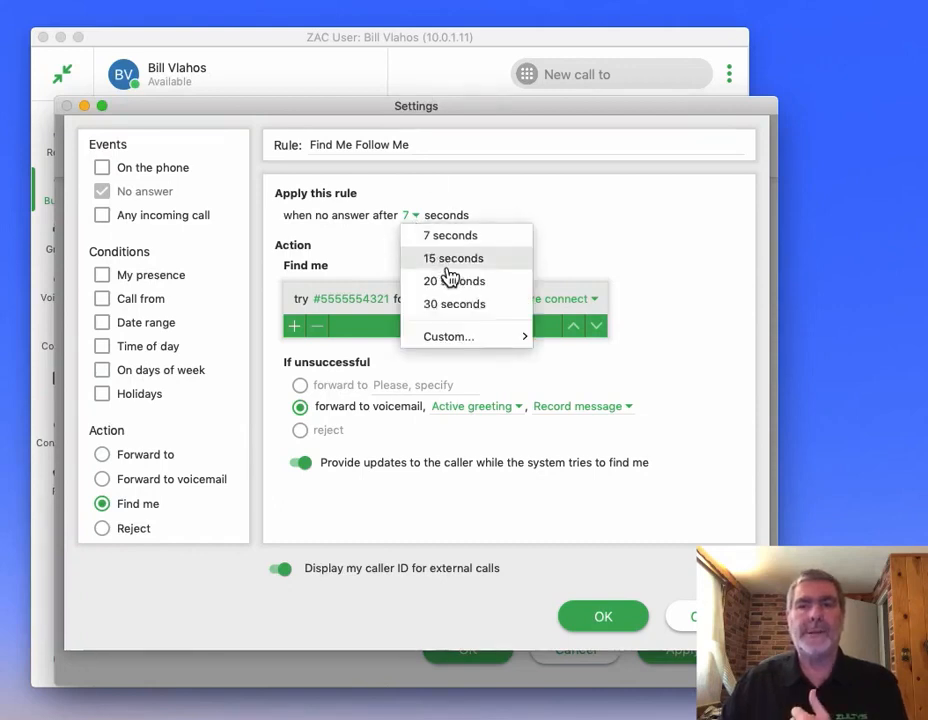
left_click(444, 262)
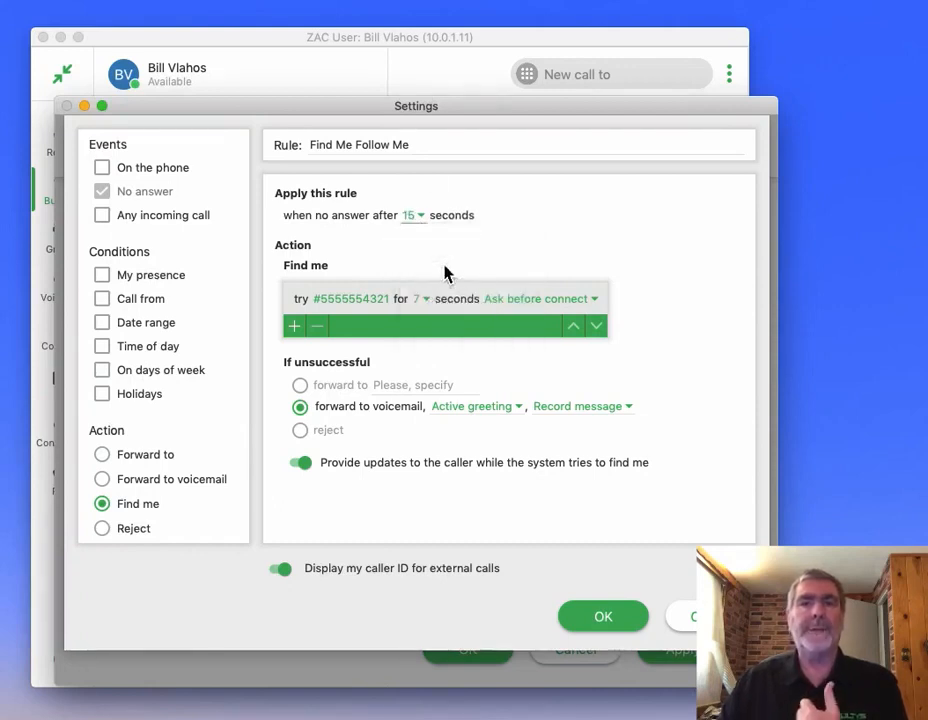
Review the find-me destination, keep its connection option as Ask before connect, and save the rule
left_click(349, 301)
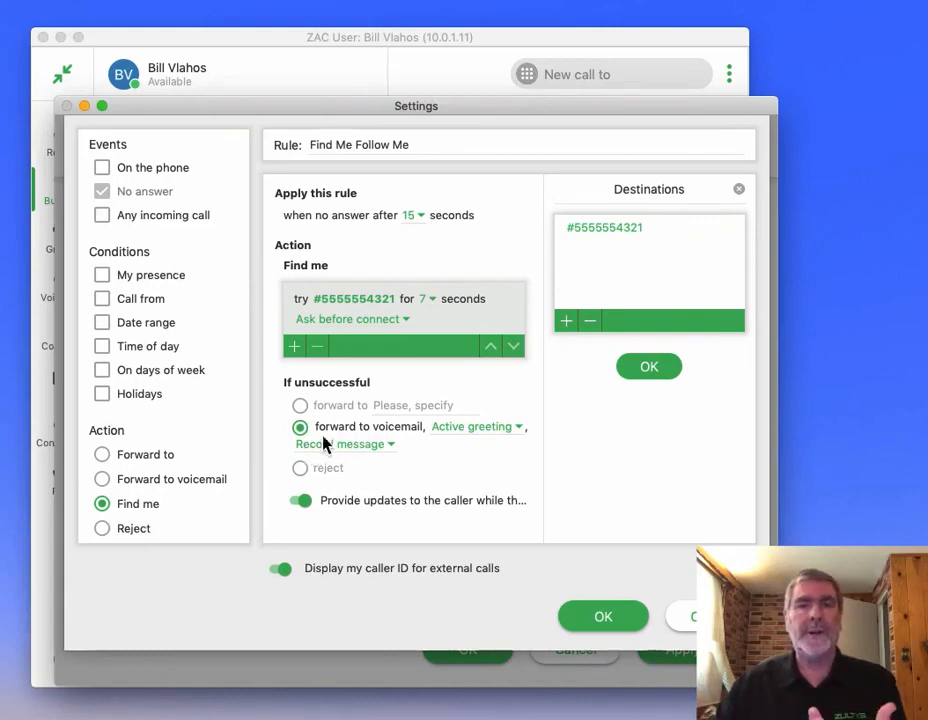
left_click(375, 326)
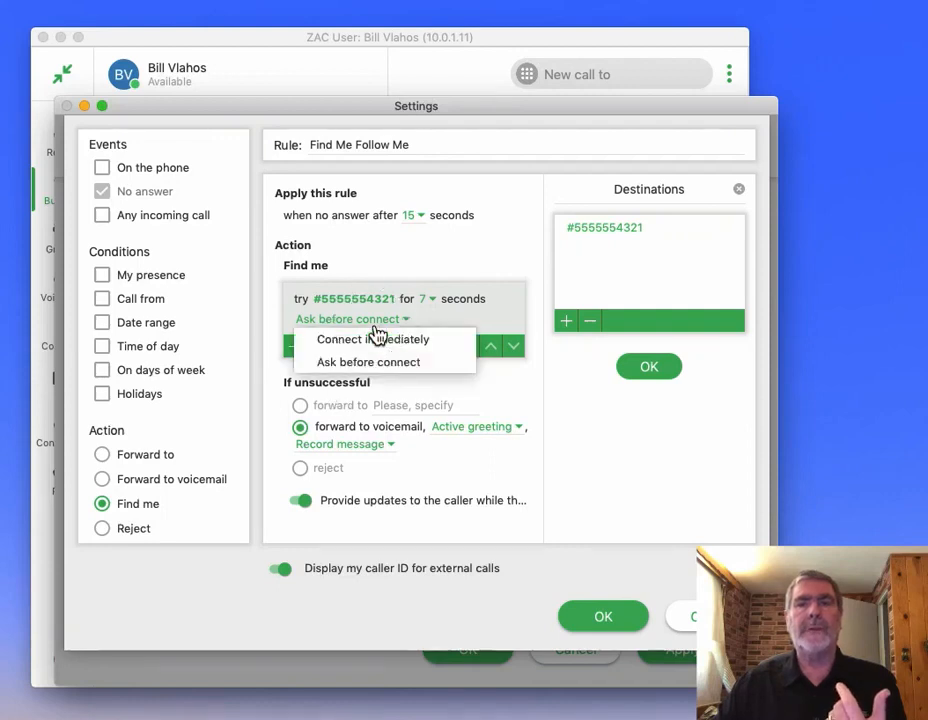
left_click(430, 363)
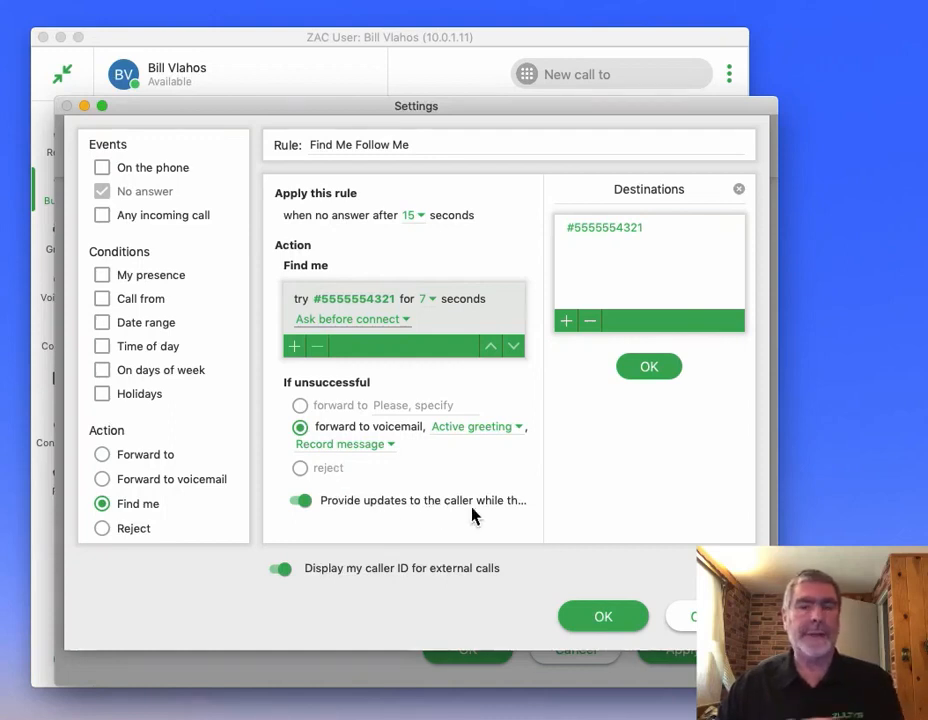
left_click(596, 622)
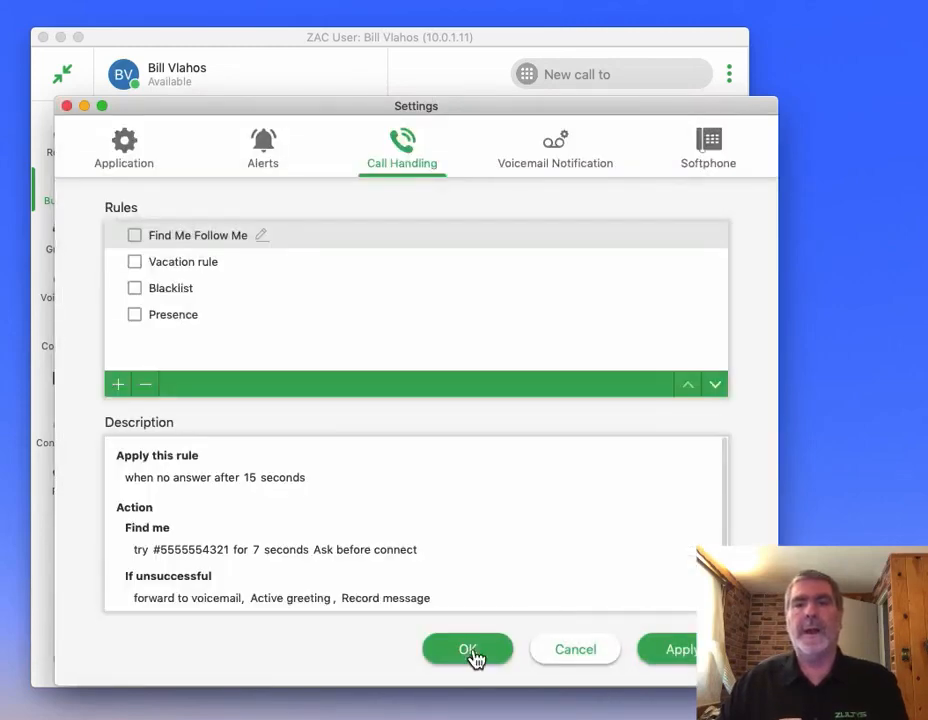
Enable the Find Me Follow Me rule and save the call handling settings
left_click(135, 236)
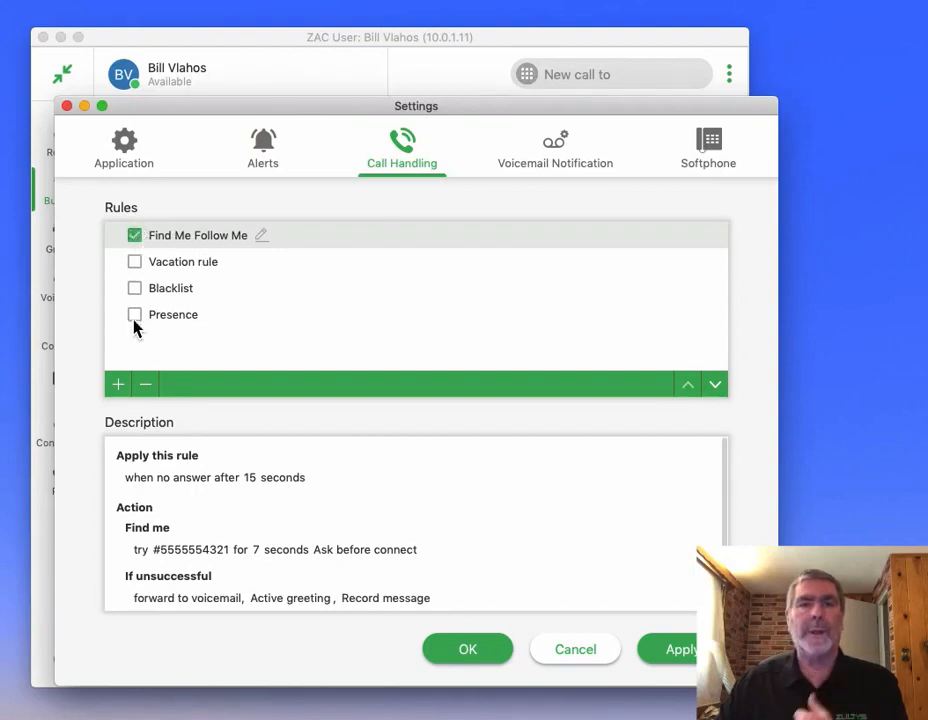
left_click(476, 652)
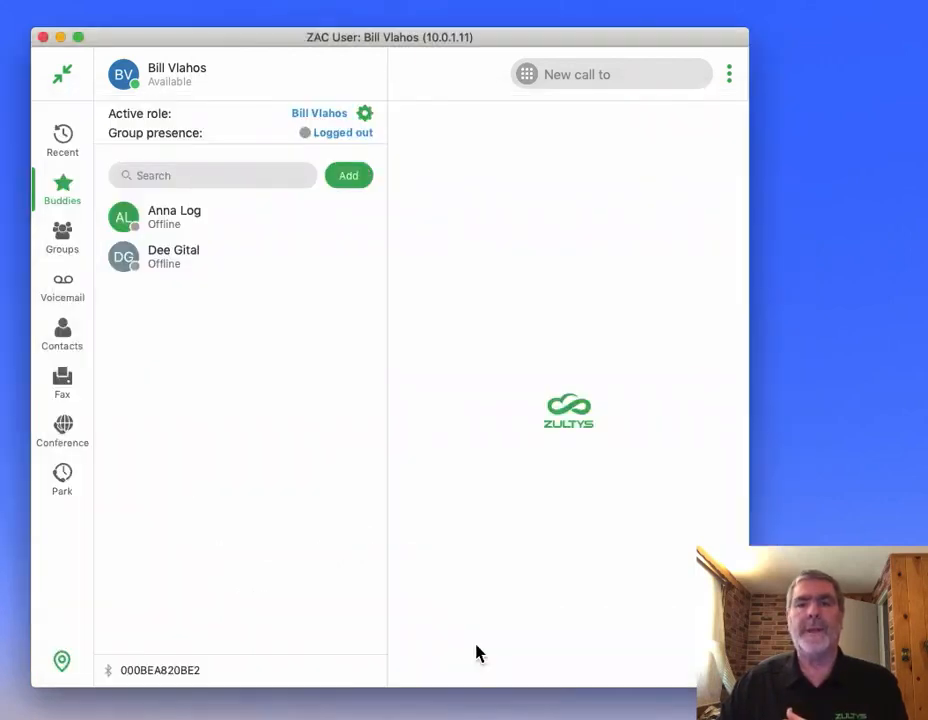